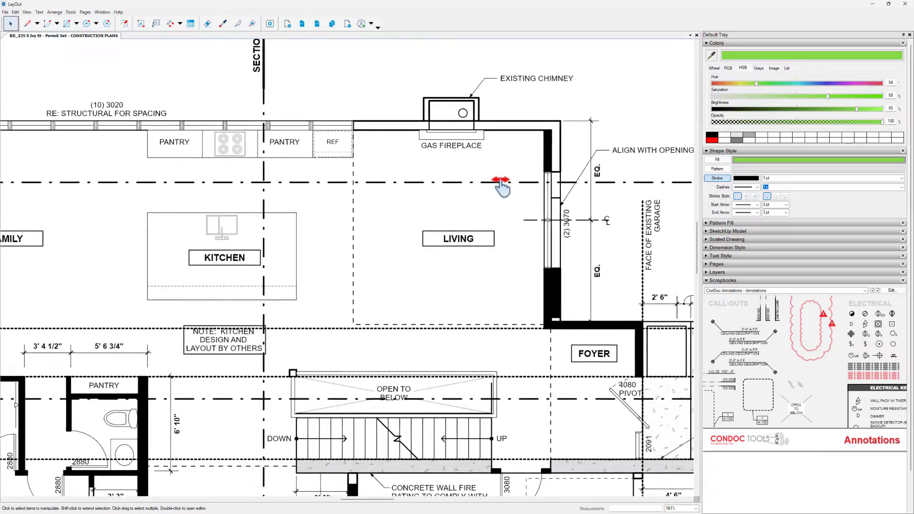
- Space the upper pair of living-room light circles 8' from the lower pair
middle_drag(501, 184, 490, 196)
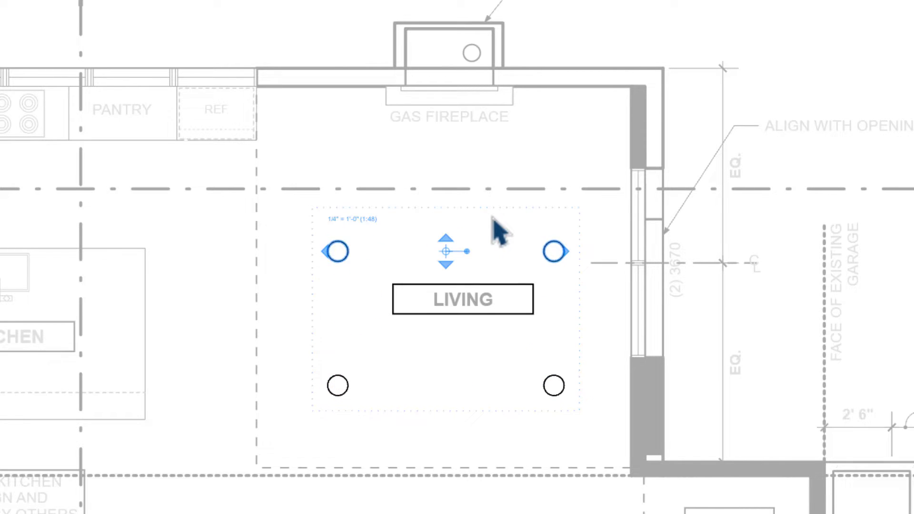
text(8')
key(Return)
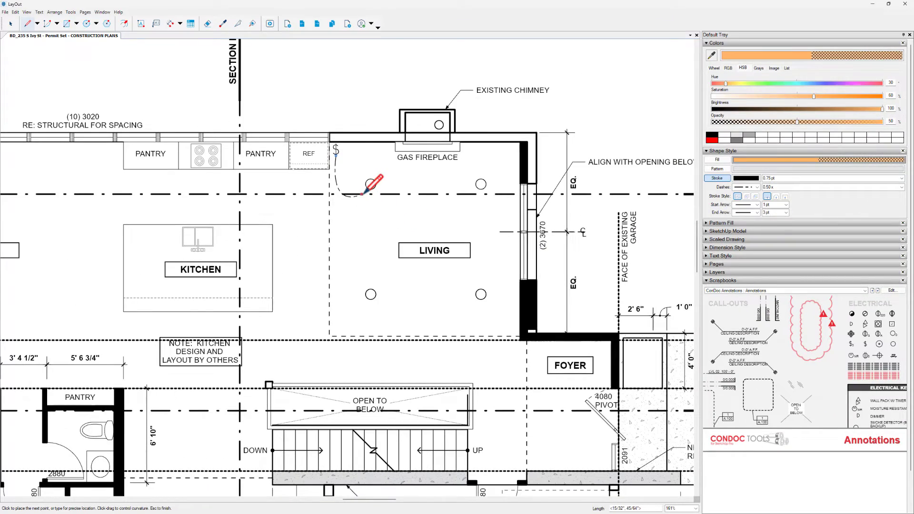
- Finish the dashed wiring curve from the switch at the center of the living room's upper-left light
scroll(362, 194, up, 5)
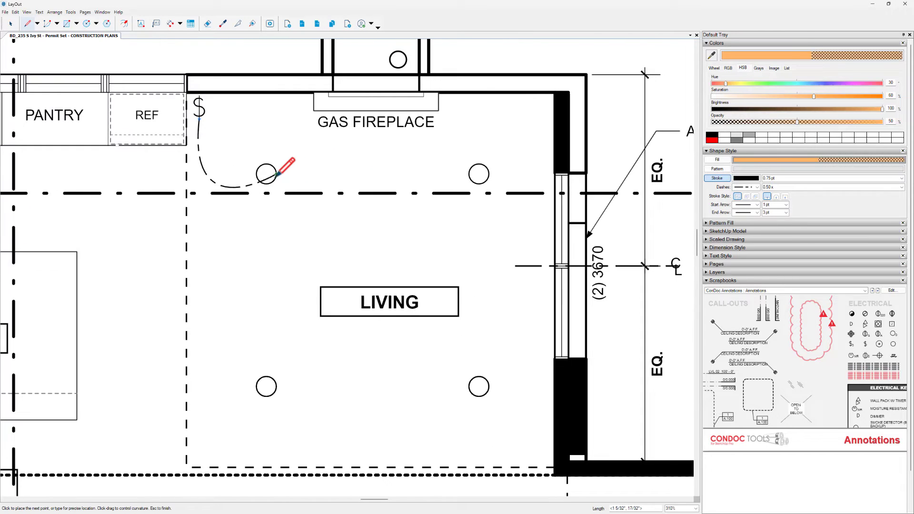
click(266, 175)
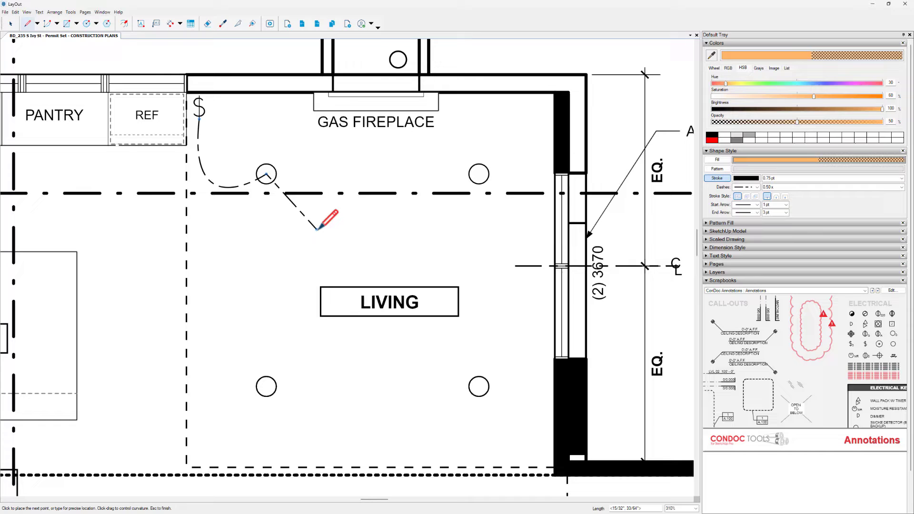
key(Escape)
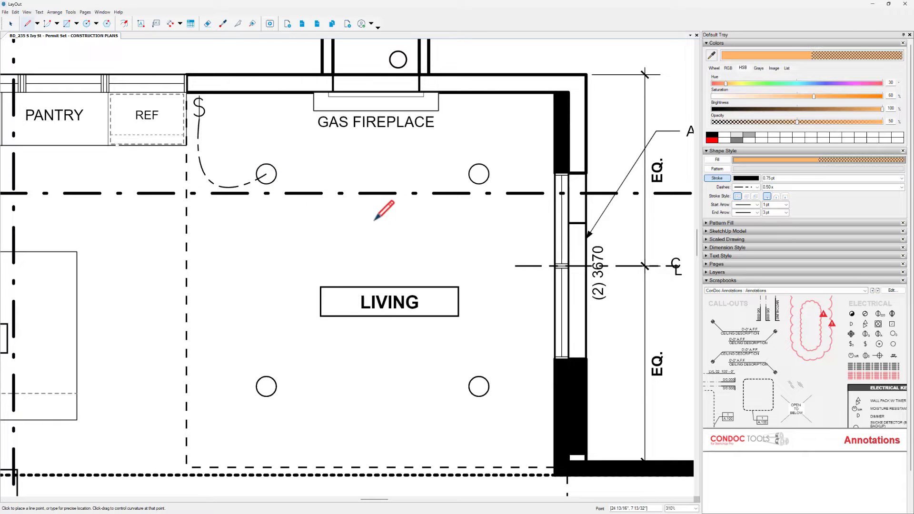
drag(265, 174, 333, 237)
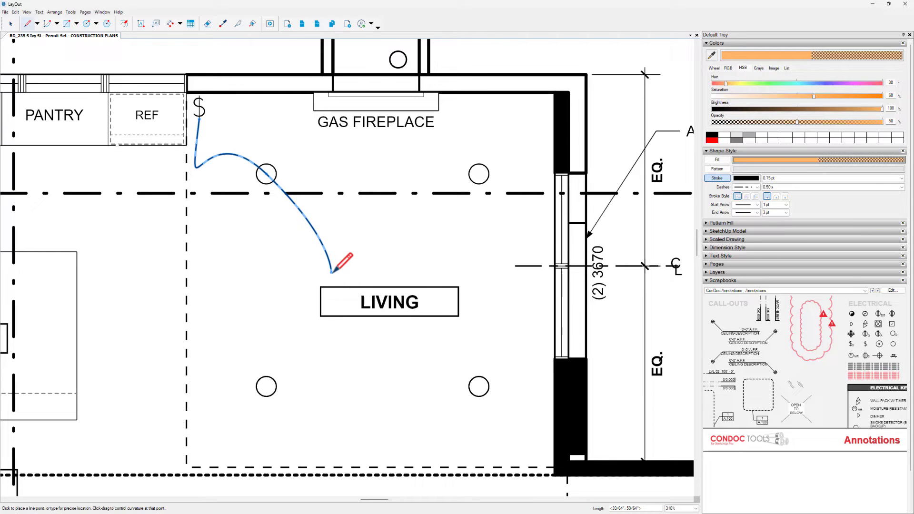
key(Escape)
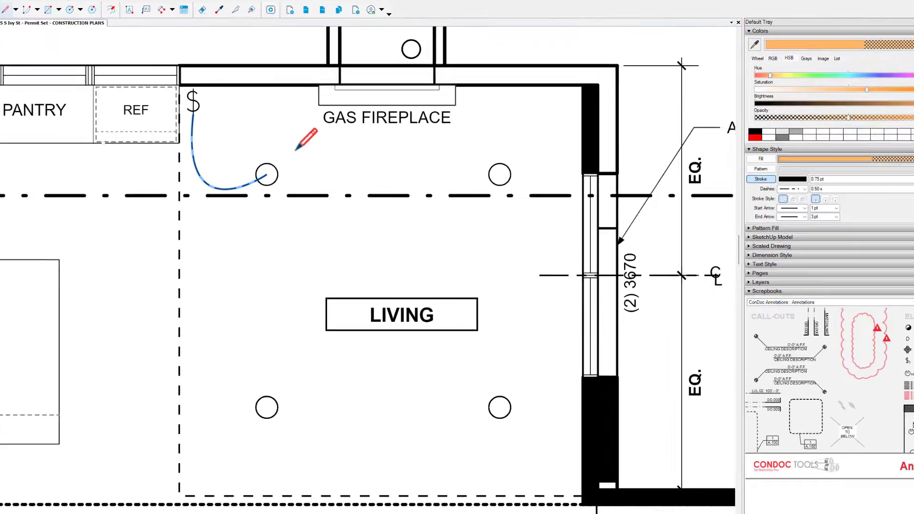
right_click(296, 150)
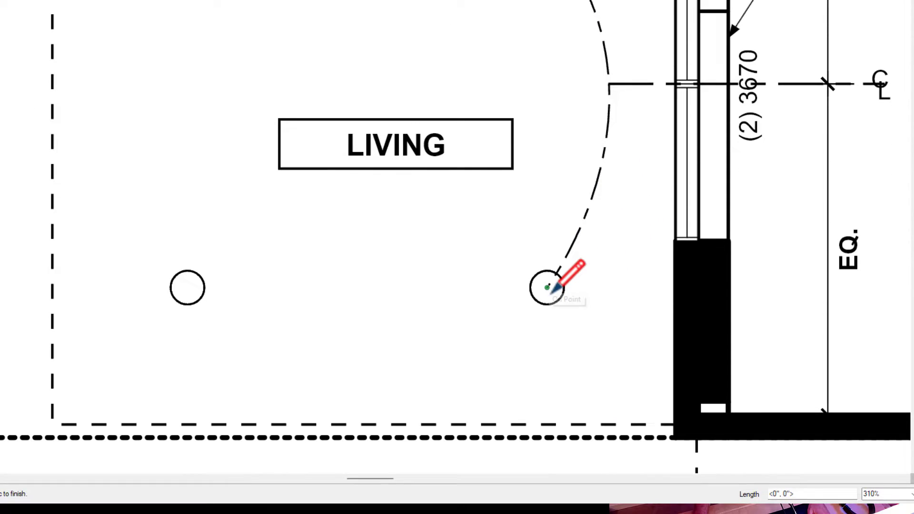
- End the dashed wiring curve at the lower-right light and draw another from it to the lower-left light
double_click(547, 289)
drag(547, 288, 270, 390)
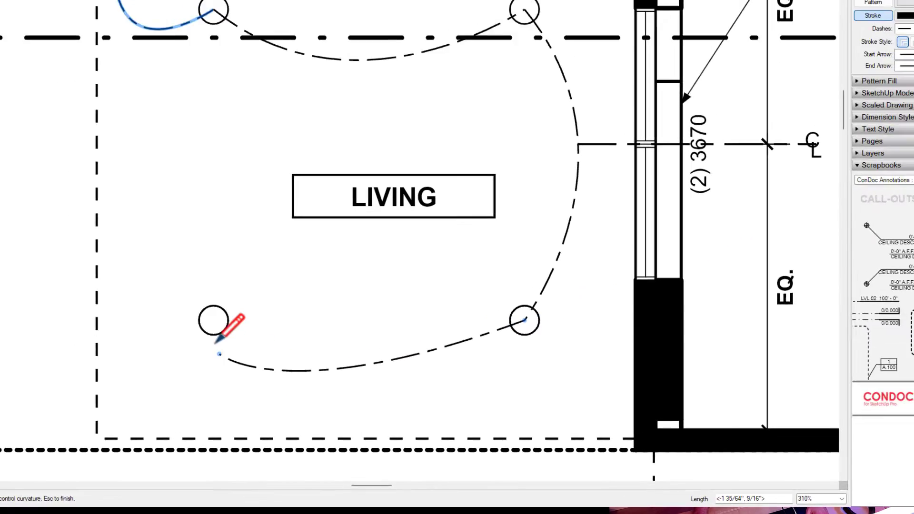
double_click(187, 288)
key(space)
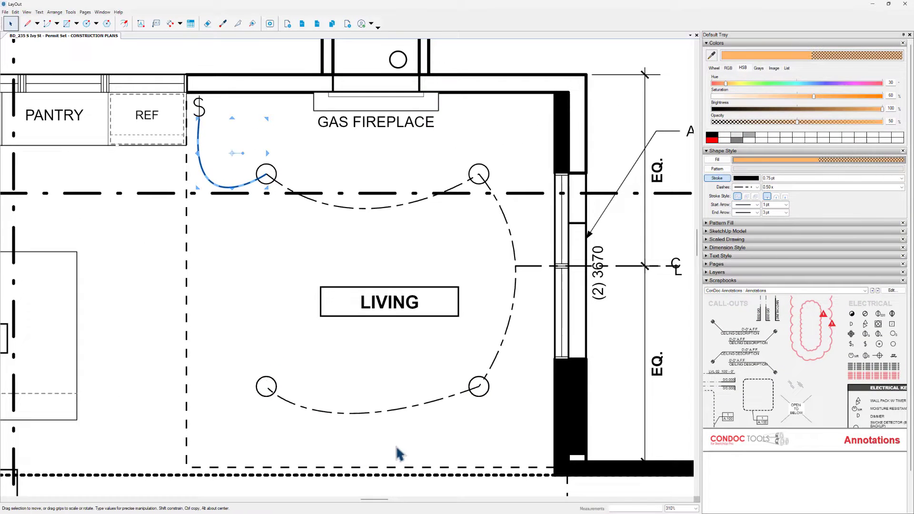
- Reshape the wiring curve between the two lower lights into an even arc
double_click(383, 413)
drag(314, 447, 354, 453)
click(441, 349)
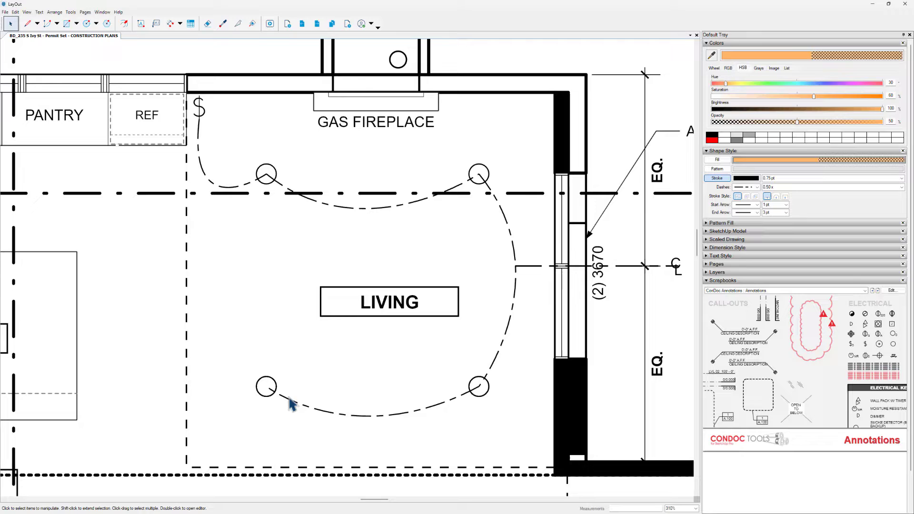
- Delete the lower-left light circle from inside the living-room lights group
double_click(267, 384)
click(269, 383)
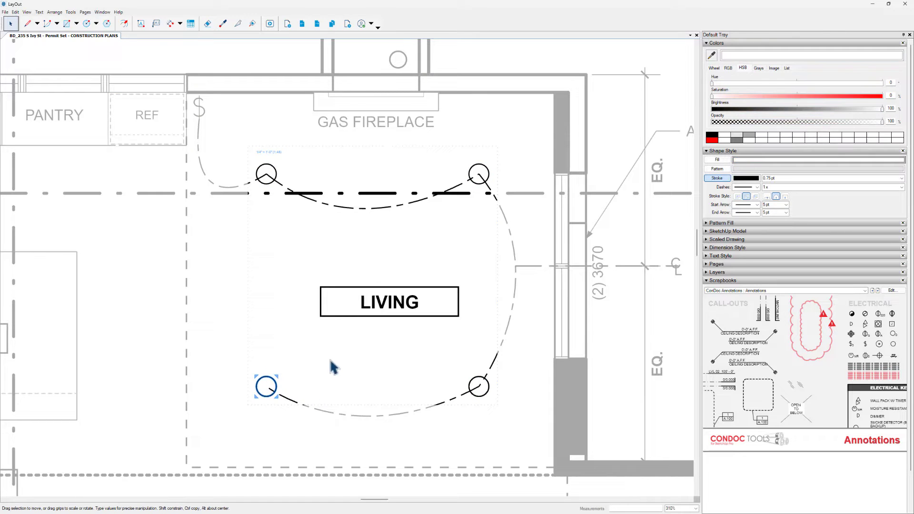
key(Delete)
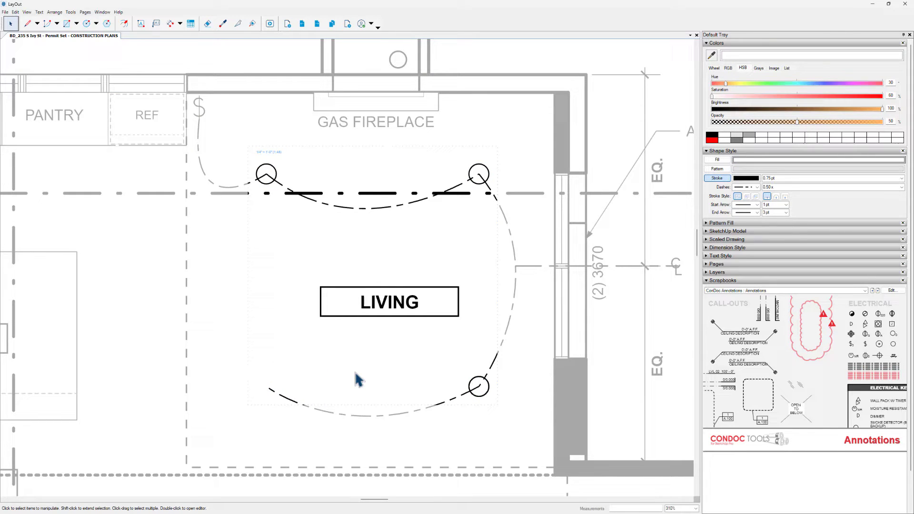
- Try a red fill on the light circle near the wiring's lower-left end, then make the fill white and fully transparent
click(474, 387)
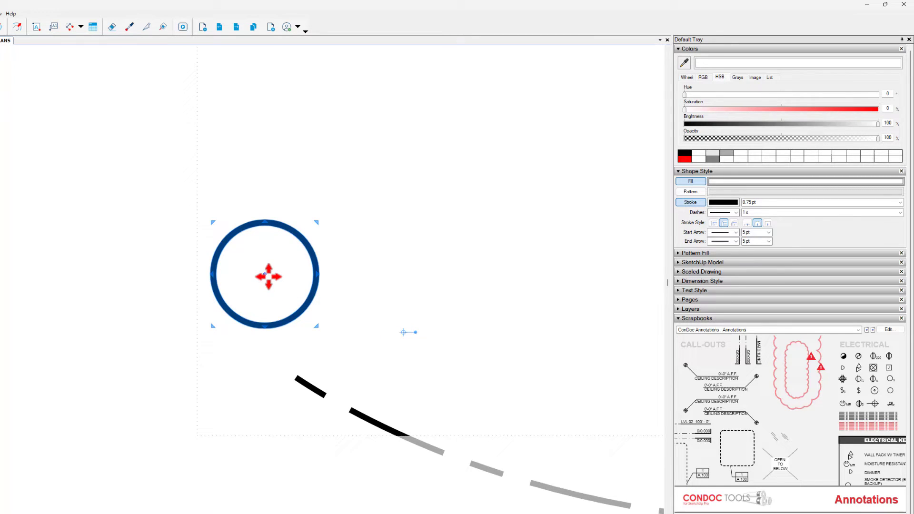
click(684, 159)
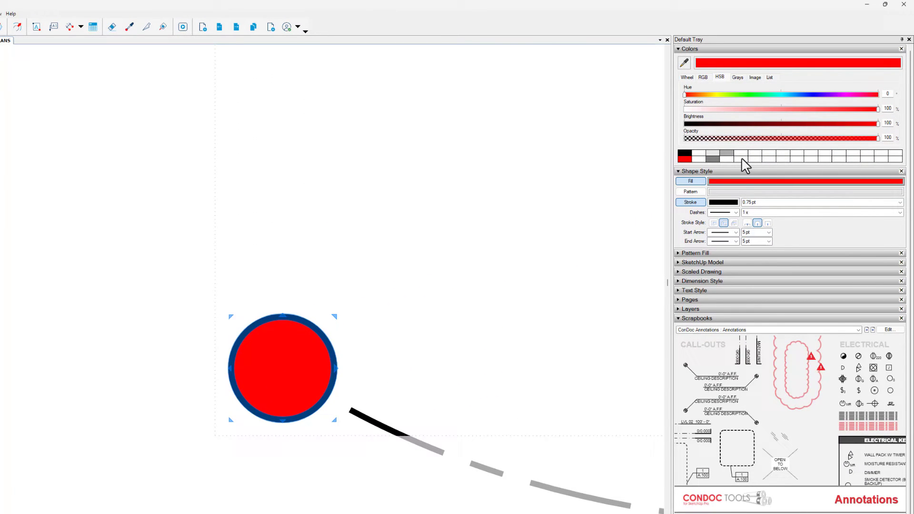
click(741, 158)
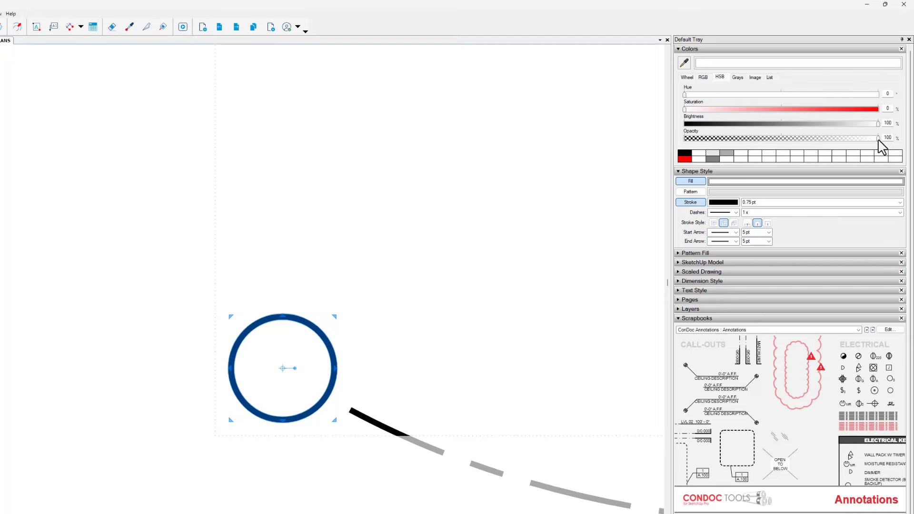
click(683, 138)
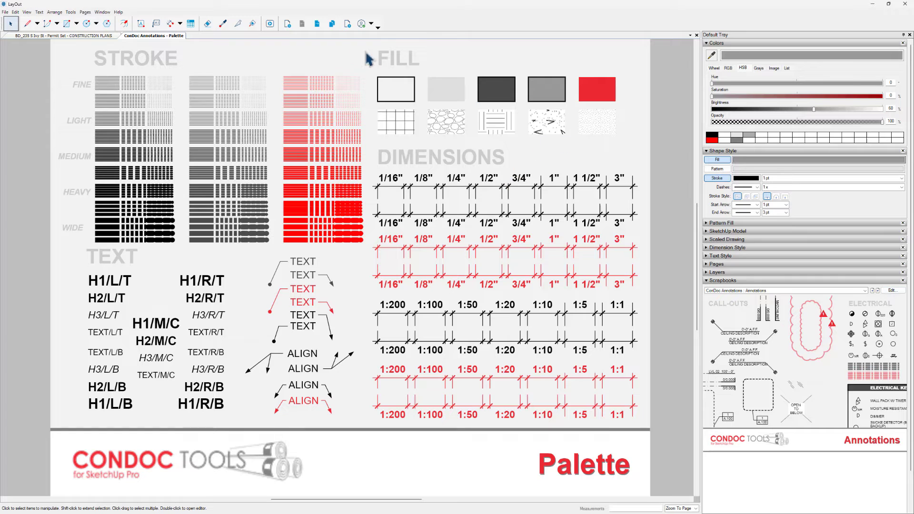
- On the Electrical annotations page, turn on a white fill for the plain circle light symbol and set its opacity to 0%
click(317, 24)
click(317, 24)
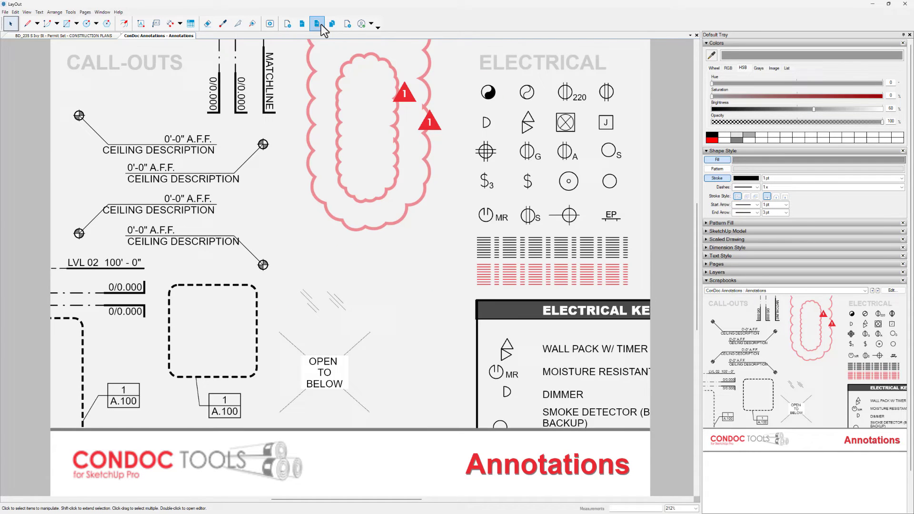
scroll(566, 199, up, 8)
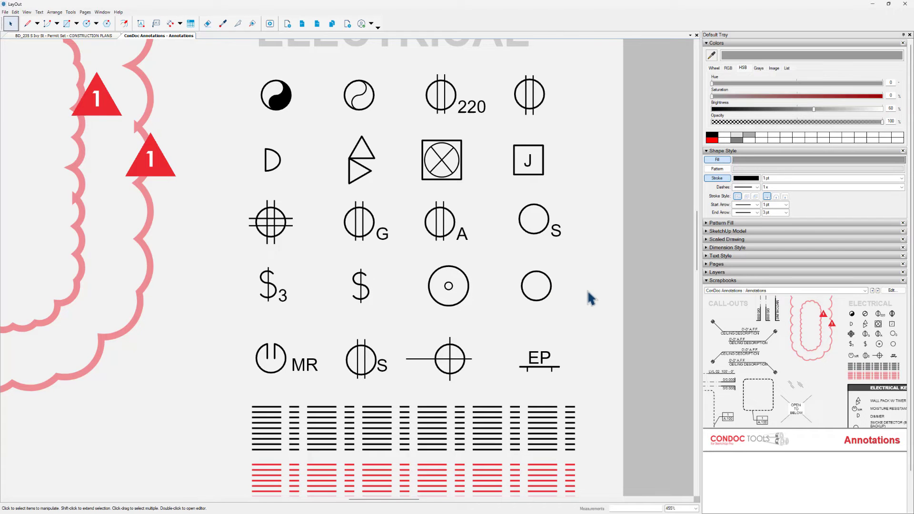
scroll(558, 289, up, 5)
click(536, 272)
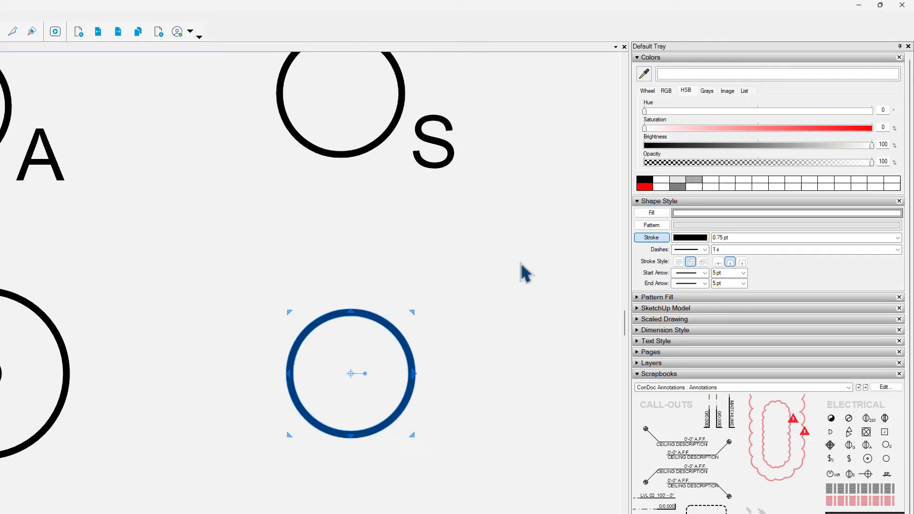
click(652, 212)
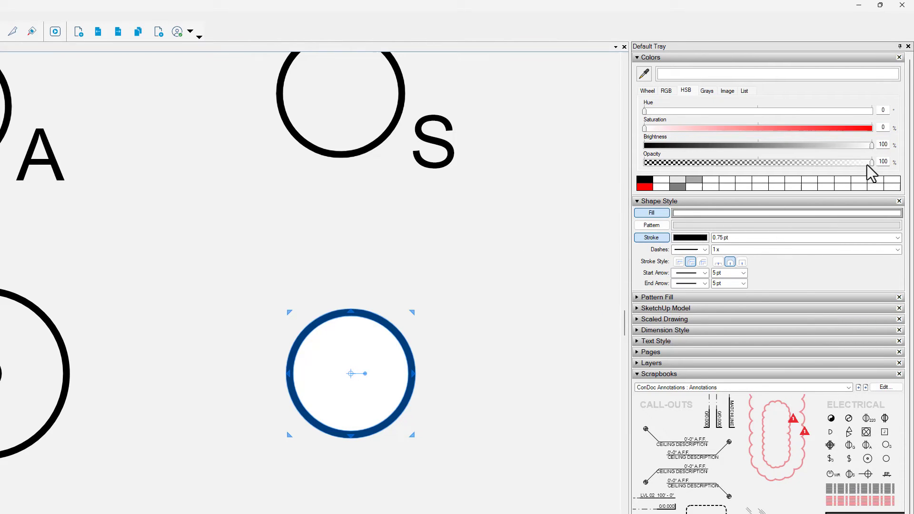
click(644, 162)
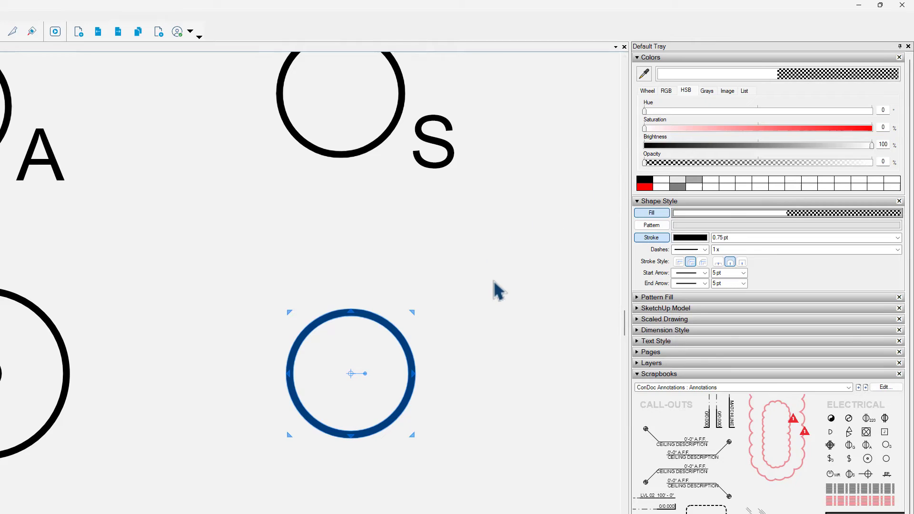
- Match the circle in the "S" light symbol to the plain circle's transparent fill by sampling its style inside the group
scroll(494, 285, down, 3)
scroll(476, 319, up, 1)
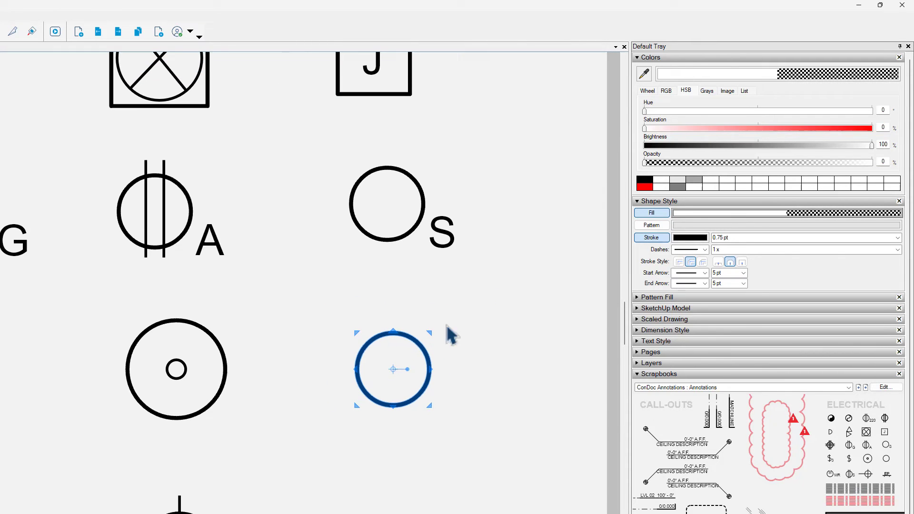
click(388, 242)
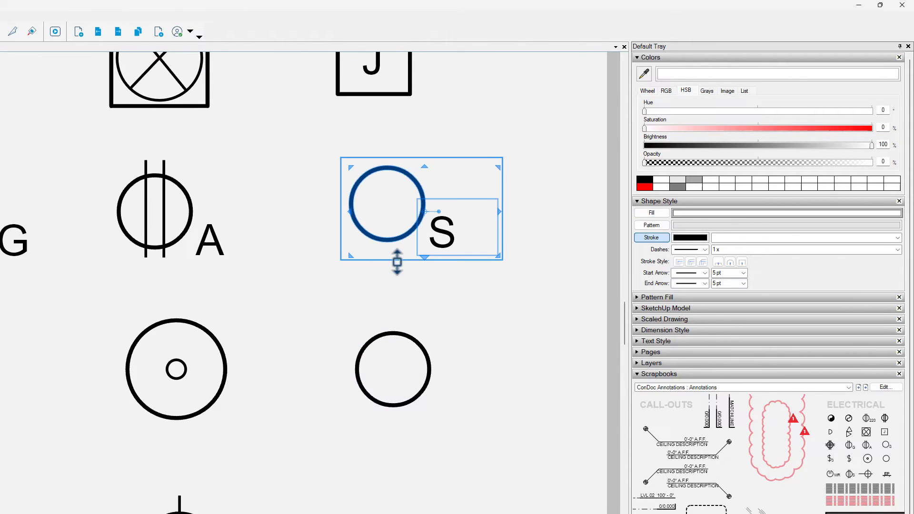
double_click(383, 248)
click(379, 240)
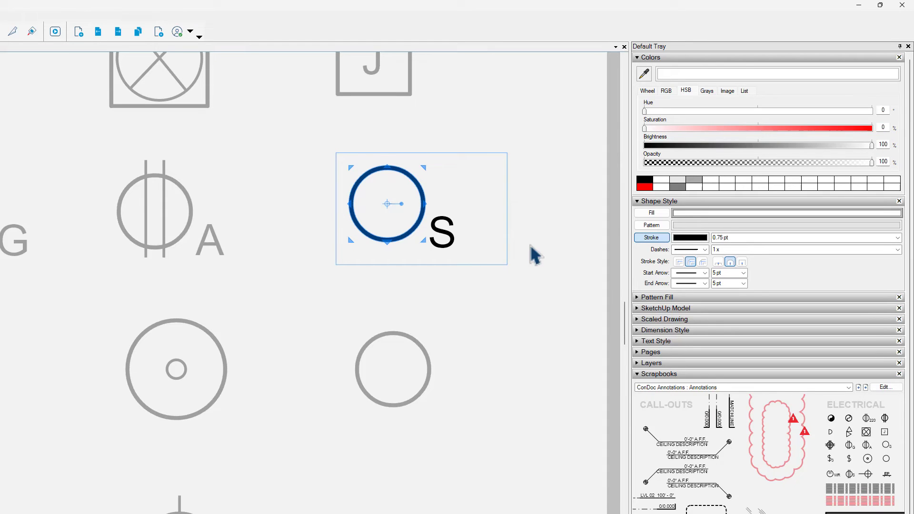
key(b)
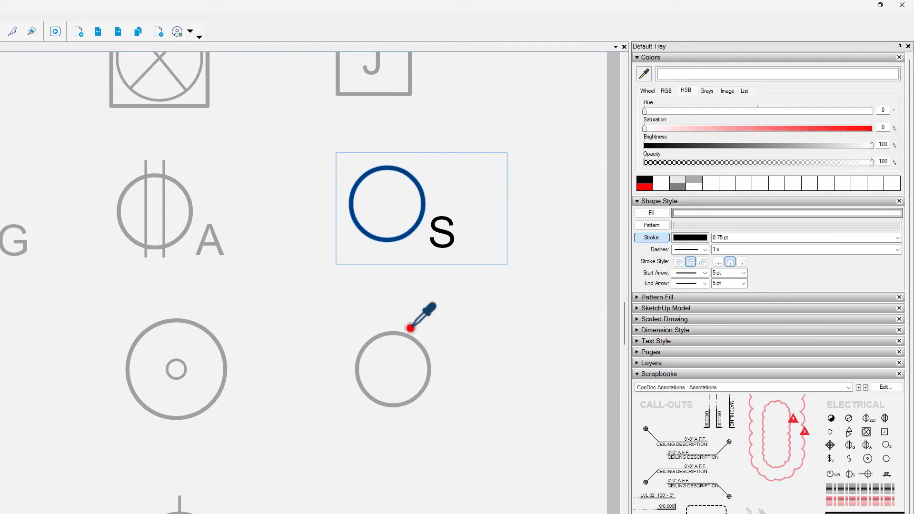
click(410, 343)
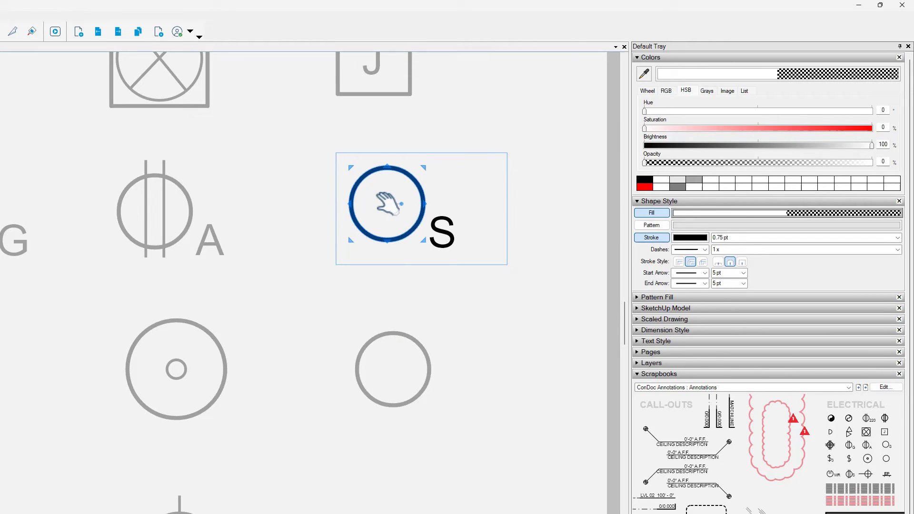
middle_drag(315, 309, 324, 306)
click(264, 346)
- Apply the plain circle's transparent fill style to the outer circle of the concentric-circle symbol inside its group
click(225, 336)
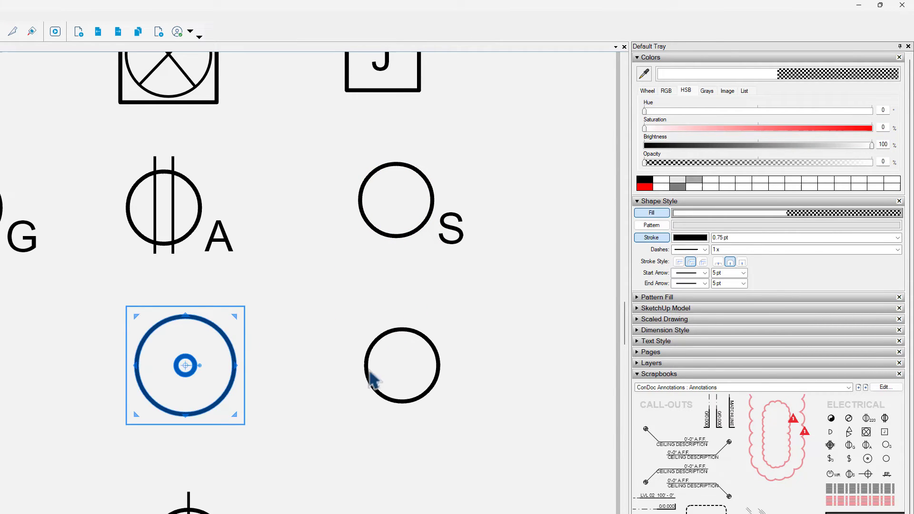
click(354, 397)
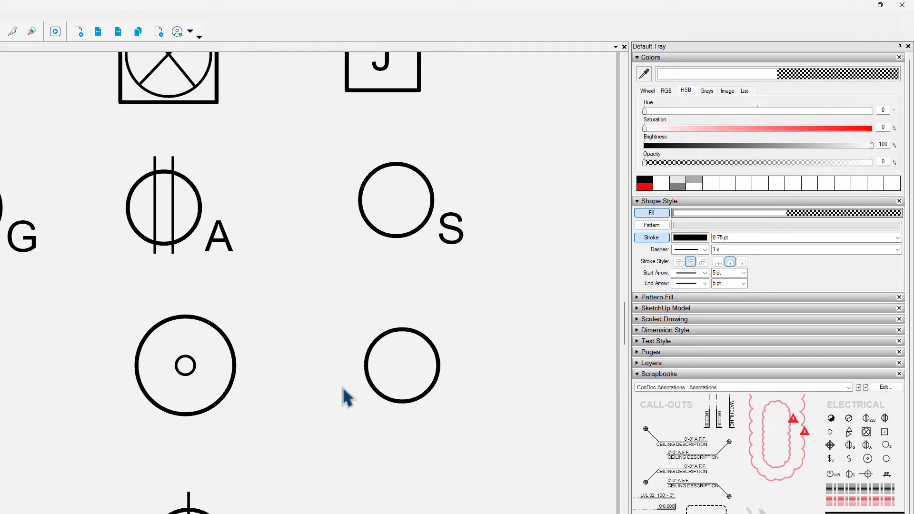
double_click(200, 324)
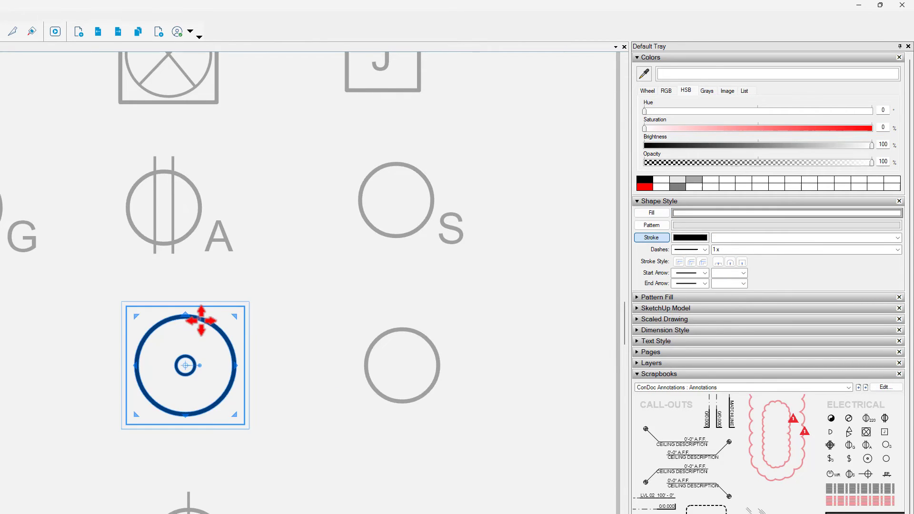
scroll(218, 351, up, 2)
click(222, 328)
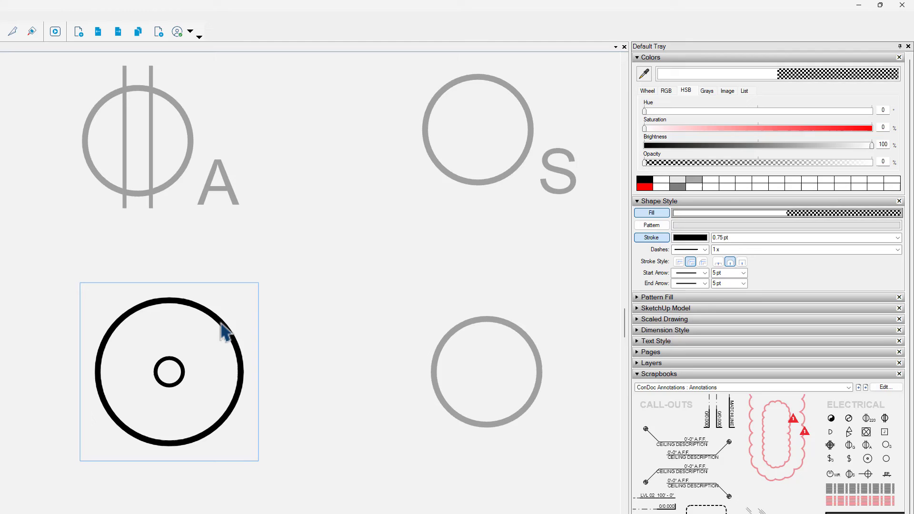
click(223, 330)
key(s)
click(468, 331)
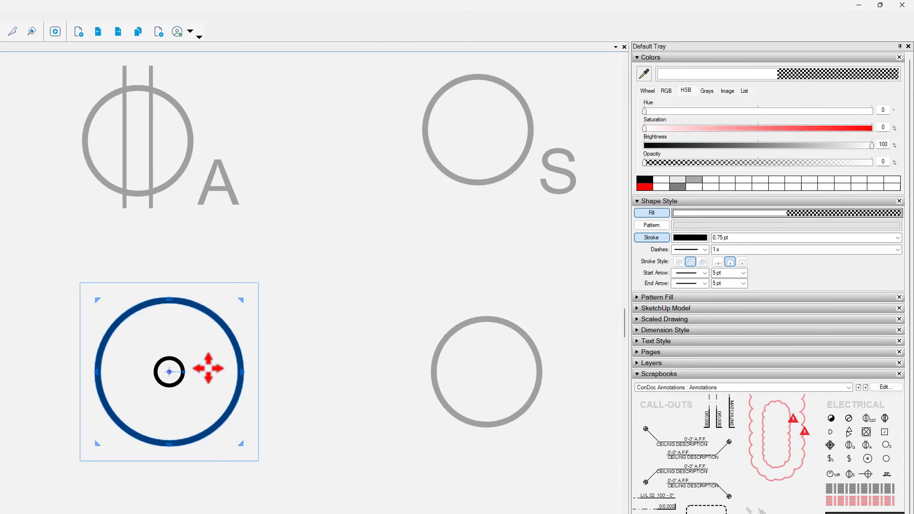
key(Escape)
key(Escape)
- Return to the Palette page of the ConDoc Annotations document
scroll(343, 369, down, 6)
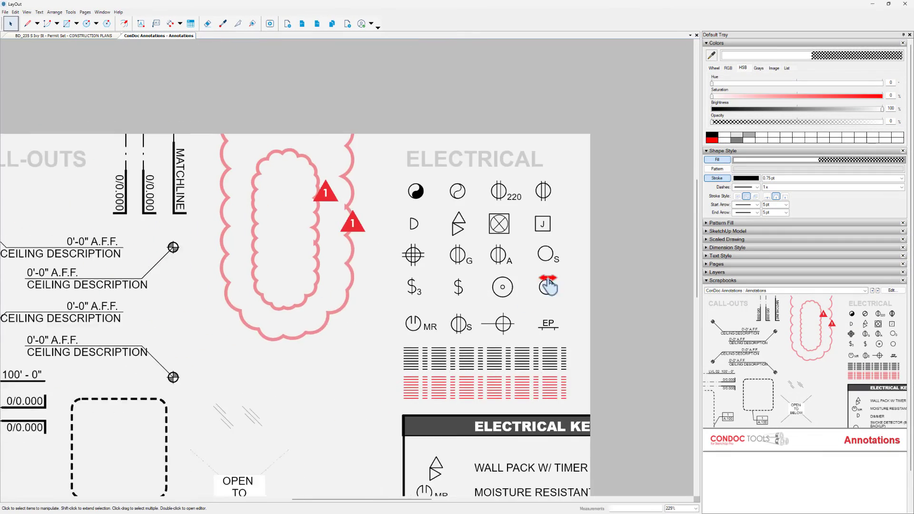
scroll(547, 285, down, 2)
click(303, 24)
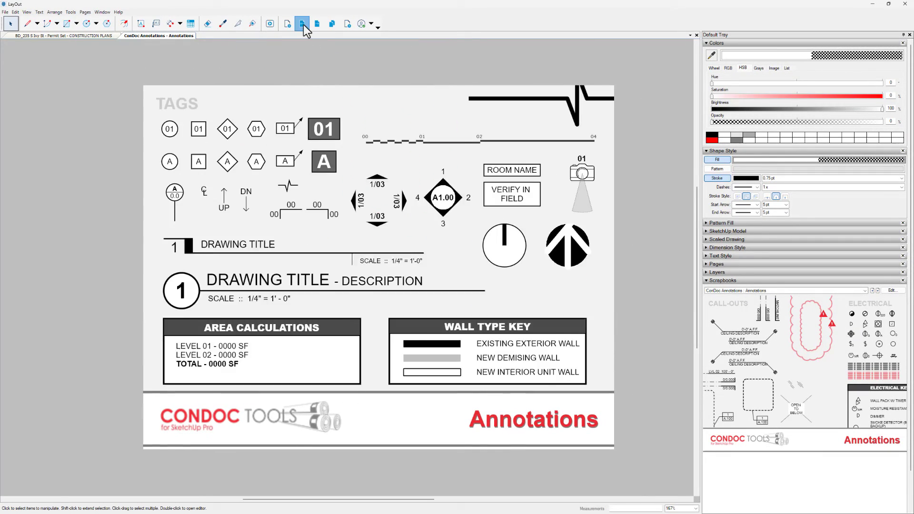
click(304, 24)
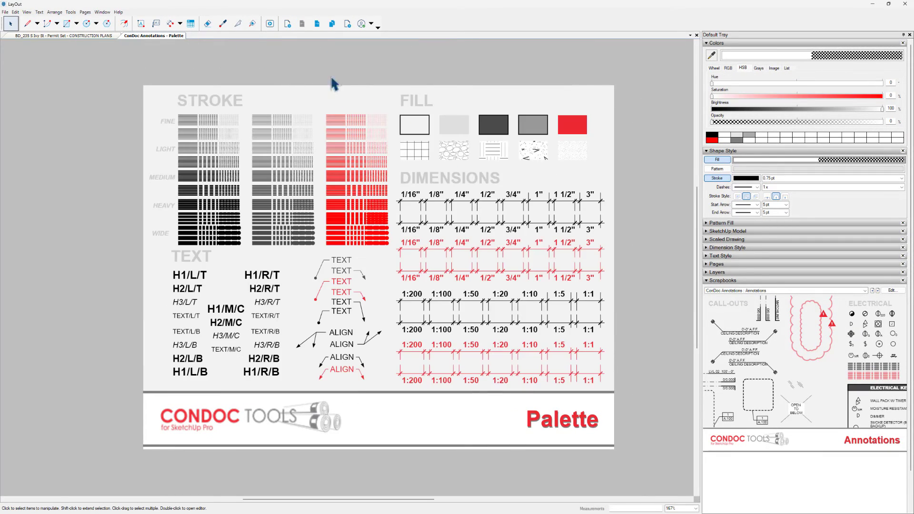
- Close the ConDoc Annotations document and clear the light symbol selection in the construction plans
click(696, 36)
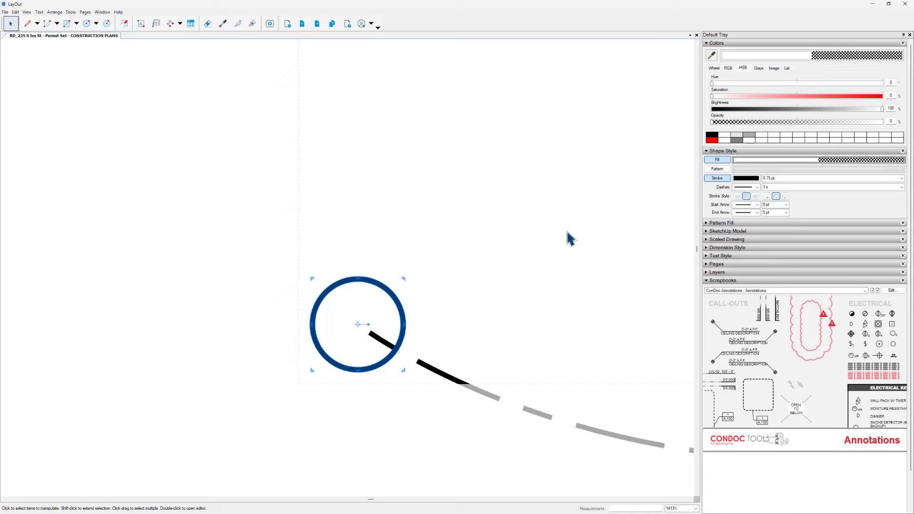
scroll(489, 272, down, 5)
click(445, 243)
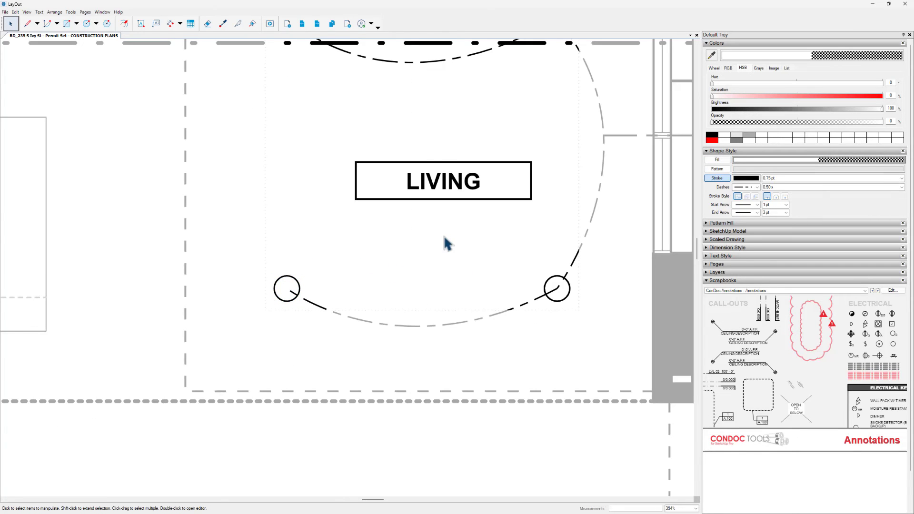
- Erase the old circle light symbols at both ends of the lower dashed wiring curve below the LIVING label
click(281, 311)
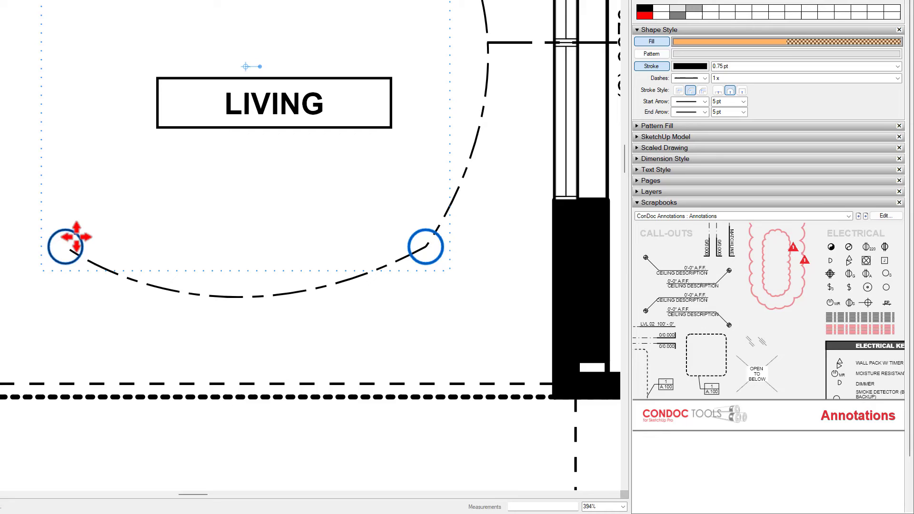
double_click(76, 233)
key(e)
click(76, 233)
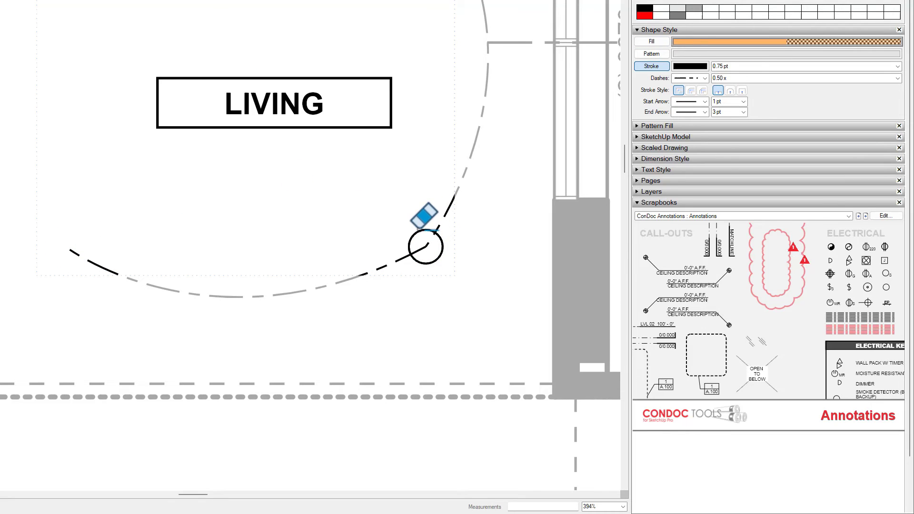
click(419, 231)
click(414, 223)
key(space)
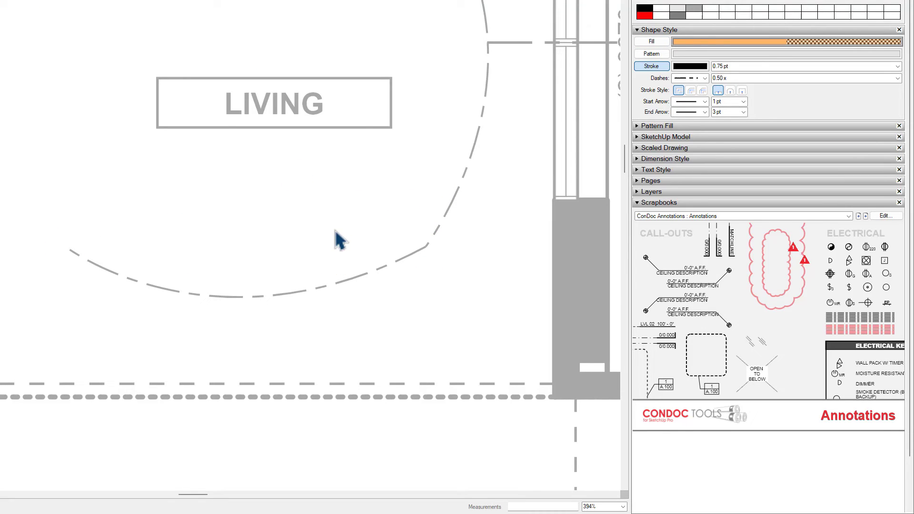
- Place the plain circle light symbol from the ConDoc Annotations scrapbook near the left end of the lower wiring curve
scroll(338, 238, down, 1)
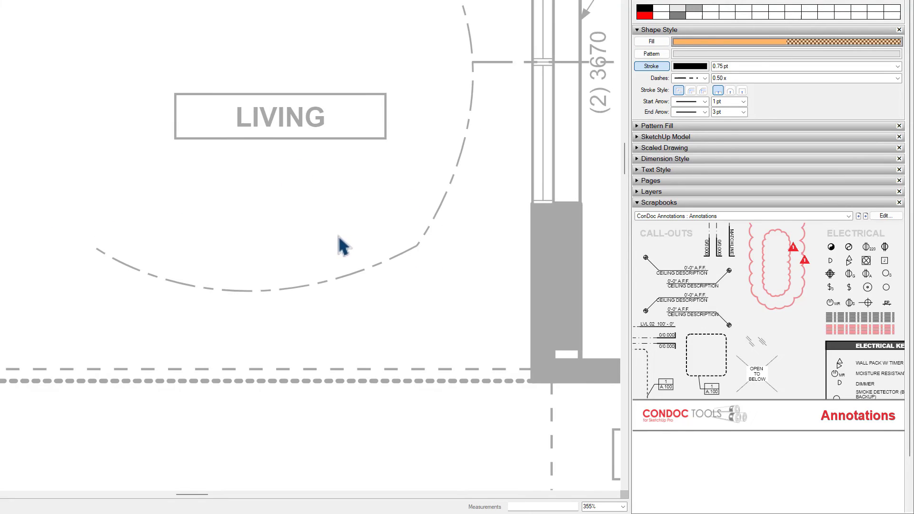
click(885, 288)
click(134, 222)
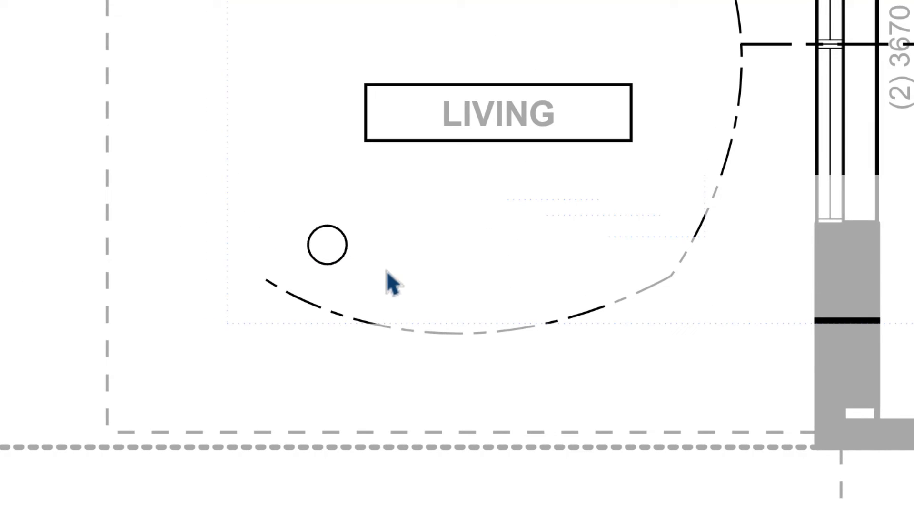